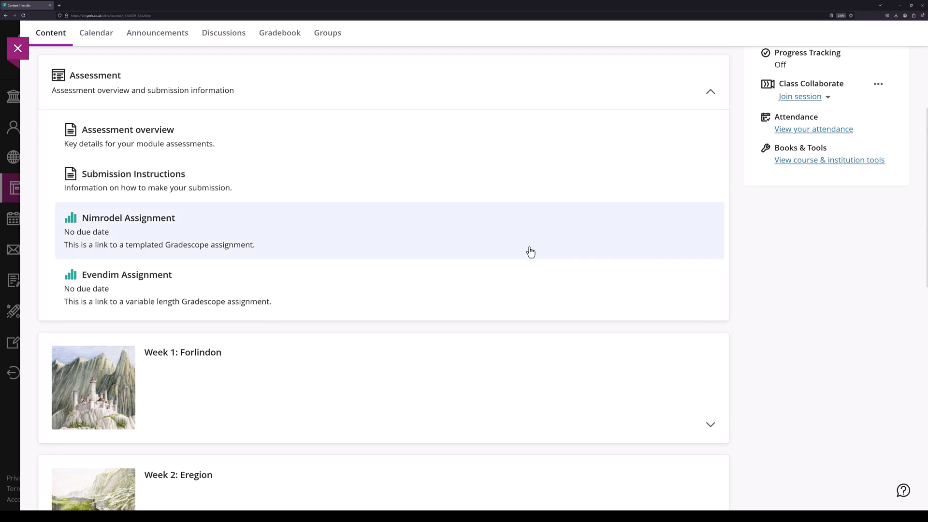
Step: Launch the Evendim Assignment from the course's Assessment section, and collapse and re-expand the Gradescope side menu
click(144, 279)
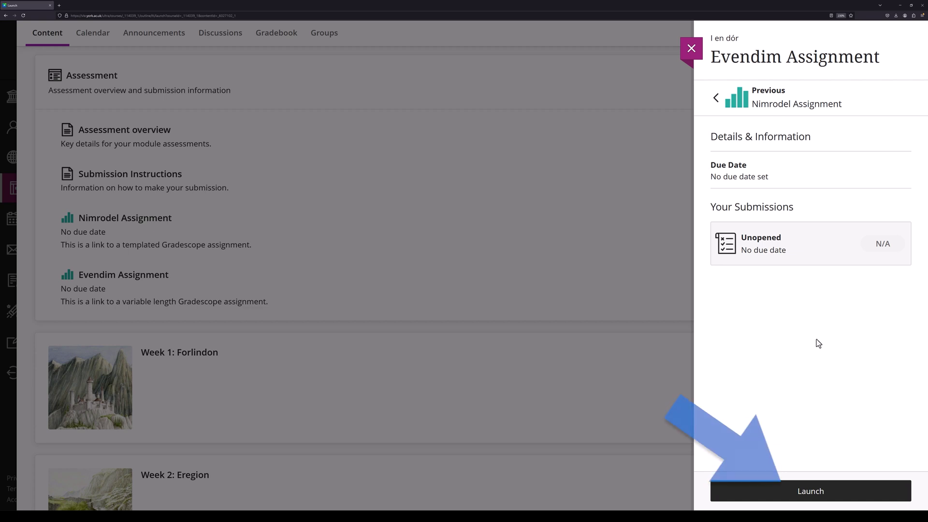
click(809, 491)
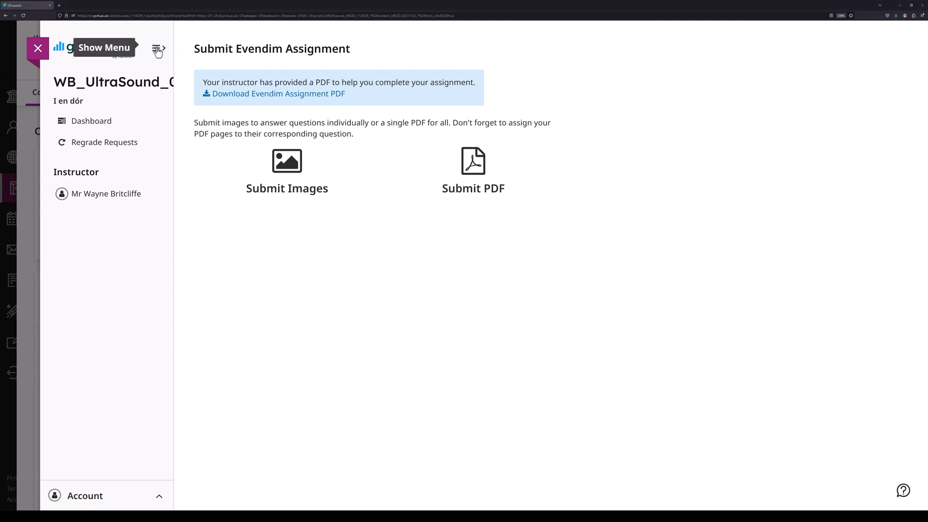
click(158, 49)
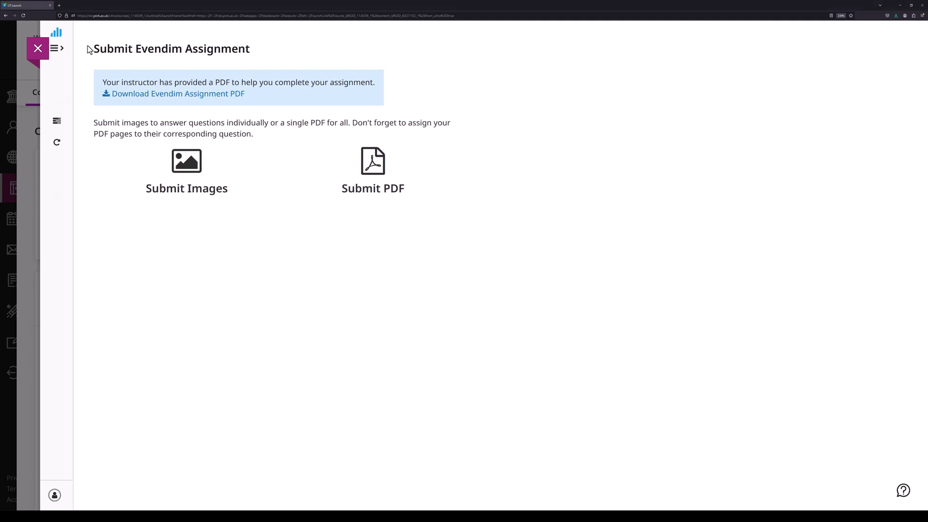
click(64, 51)
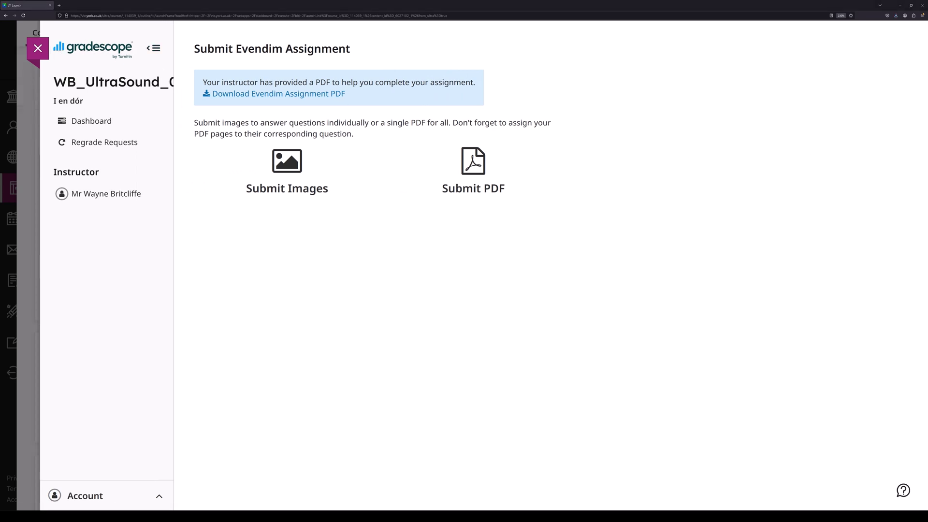
Step: Open the Evendim Assignment from the course dashboard and save its instructor-provided PDF to the Downloads folder
click(93, 127)
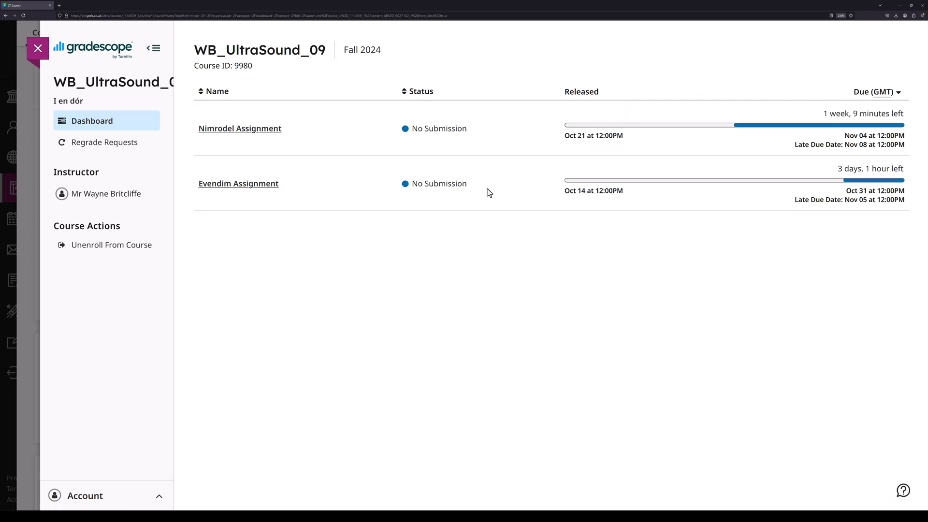
click(244, 188)
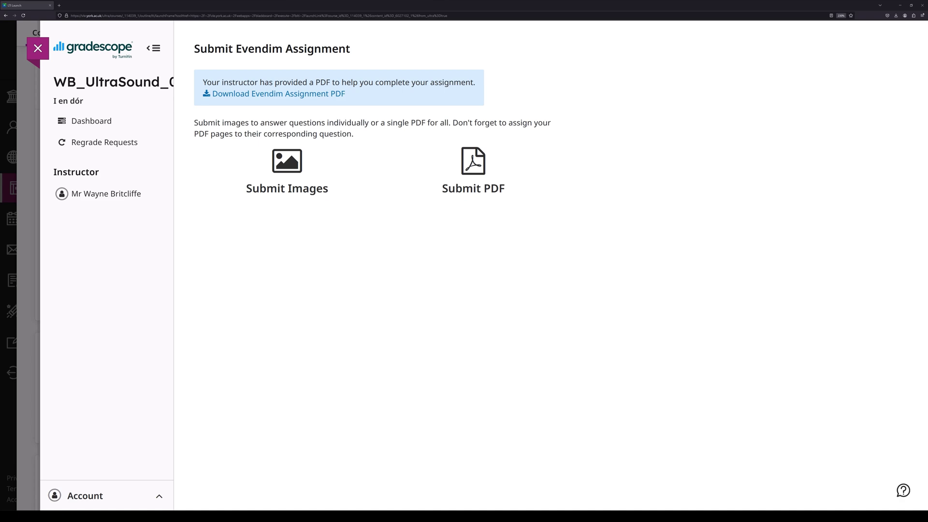
click(329, 96)
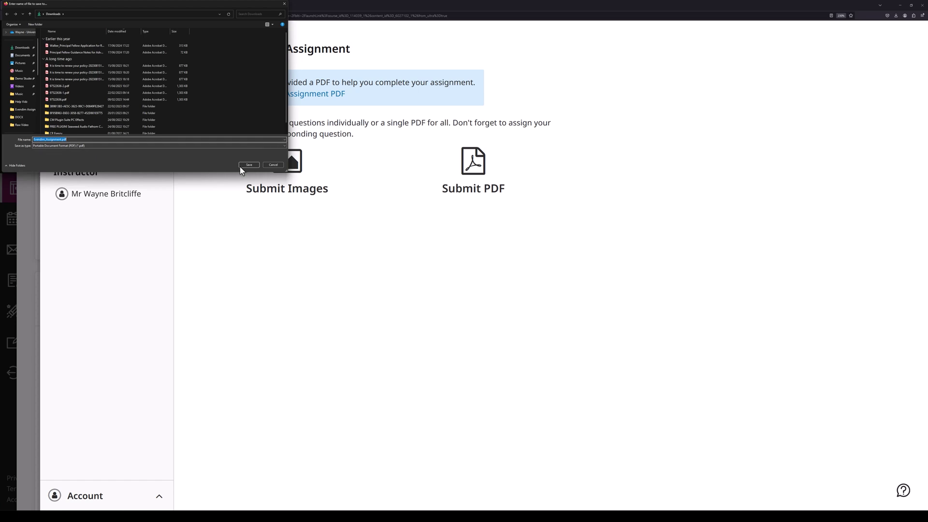
click(245, 166)
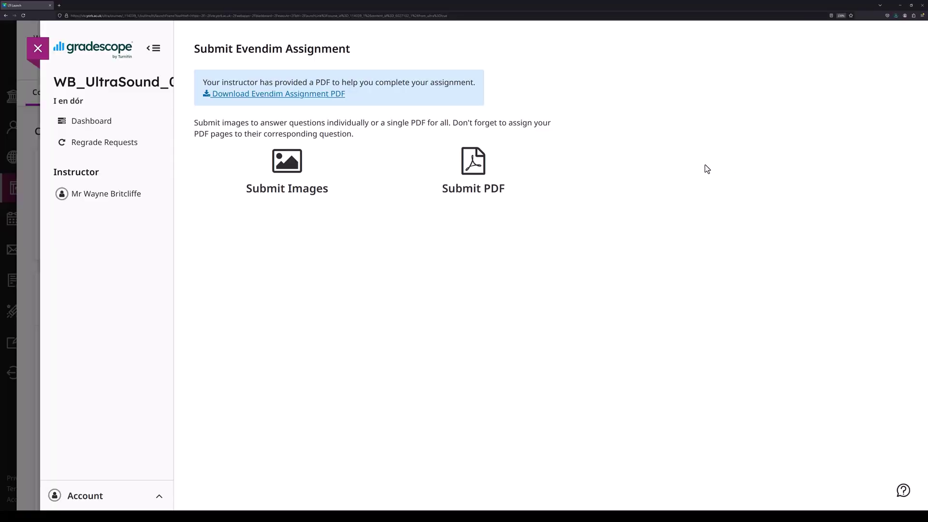
Step: Choose PDF submission for the Evendim Assignment and upload the file My_EvendimAssesment.pdf
click(486, 166)
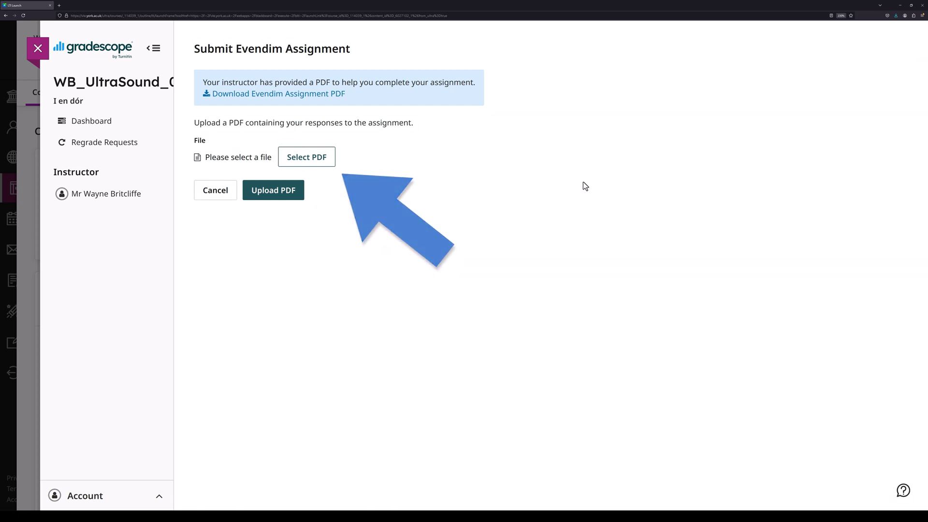
click(305, 161)
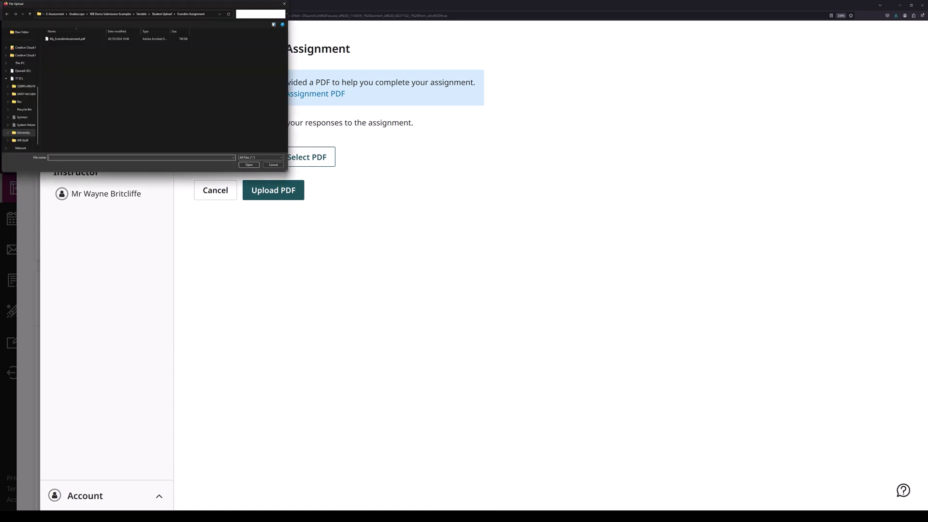
click(106, 38)
click(249, 165)
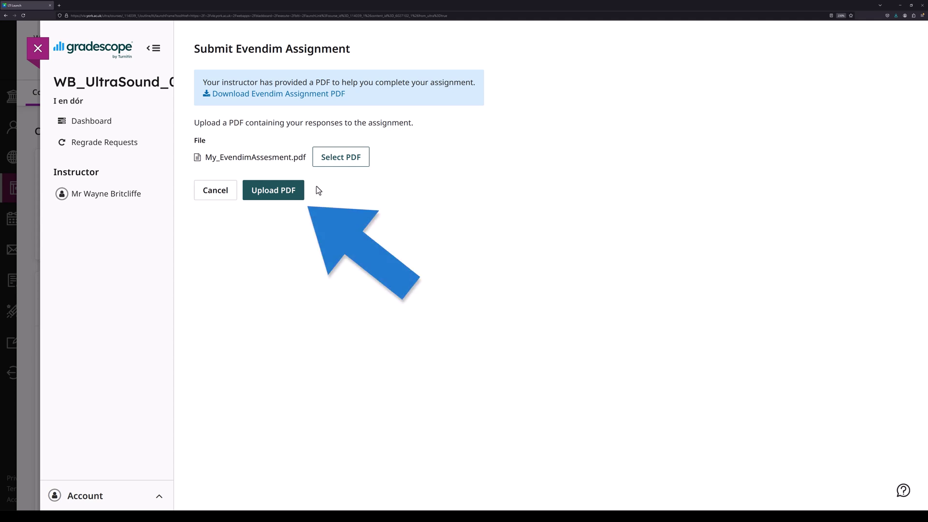
click(274, 194)
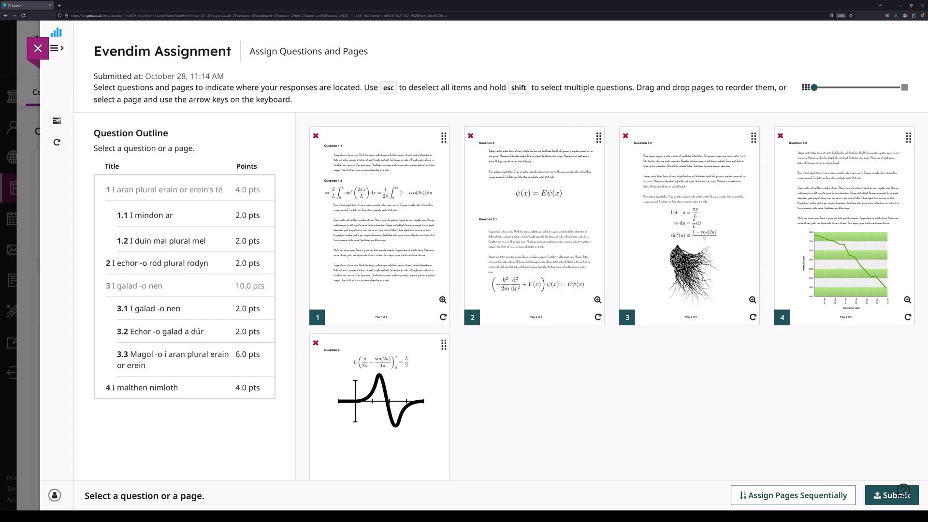
Step: Assign page 1 to Questions 1.1 and 1.2, and page 2 to Questions 2 and 3.1
click(179, 221)
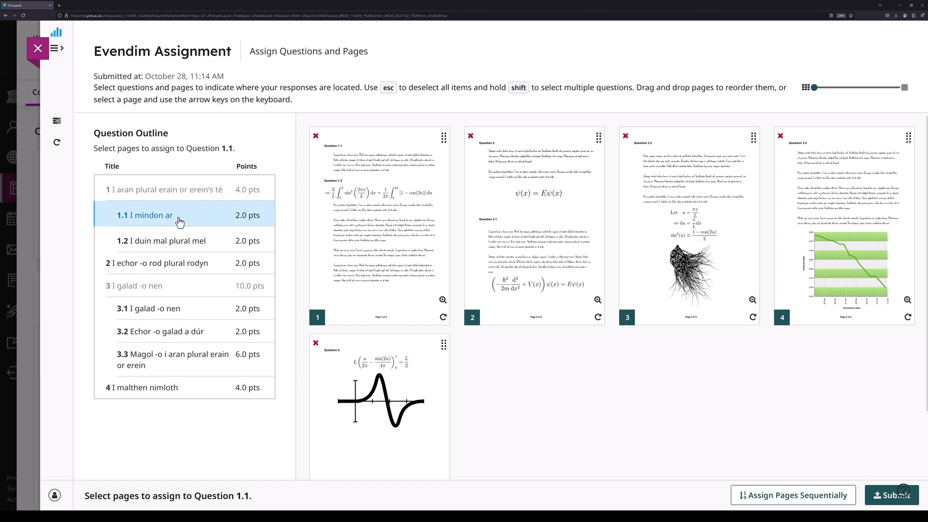
click(370, 178)
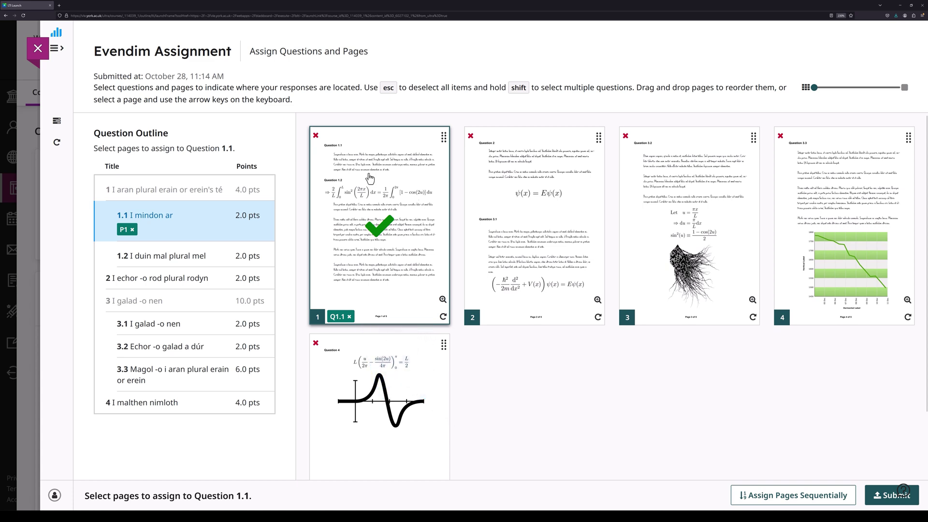
click(214, 256)
click(383, 263)
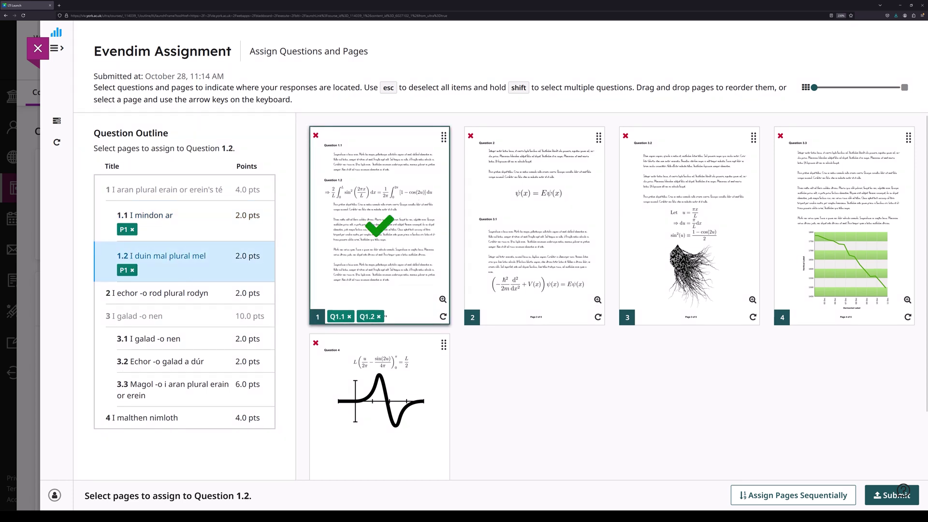
click(180, 293)
click(534, 241)
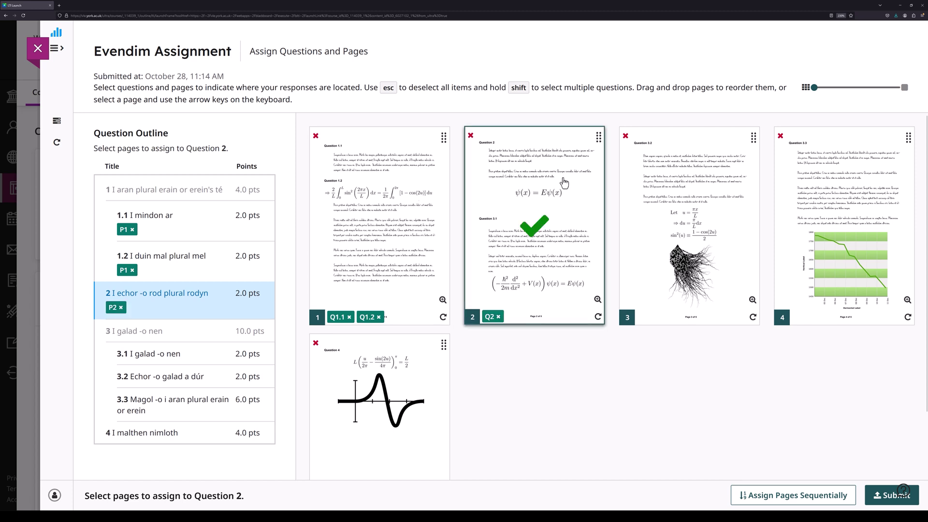
click(200, 354)
click(534, 260)
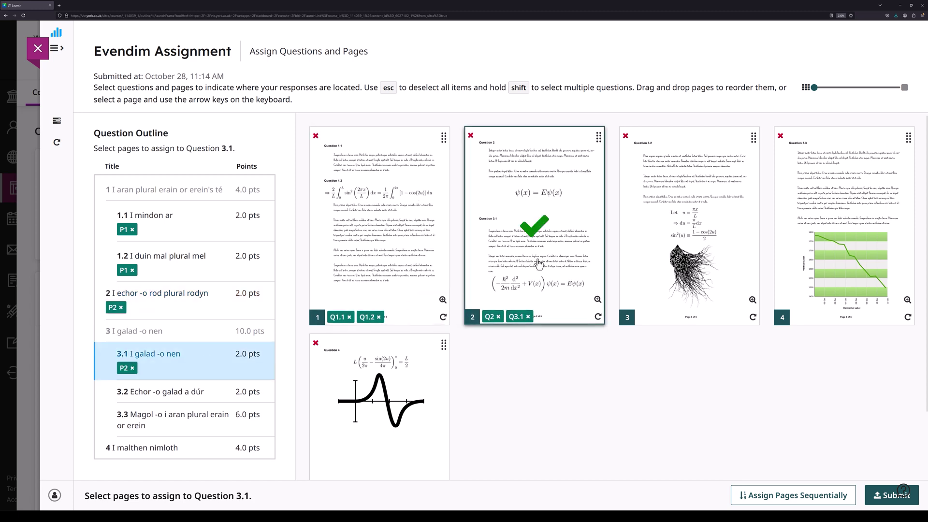
Step: Assign page 3 to Question 3.2, page 4 to Question 3.3 and page 5 to Question 4
click(199, 396)
click(650, 225)
click(173, 429)
click(844, 228)
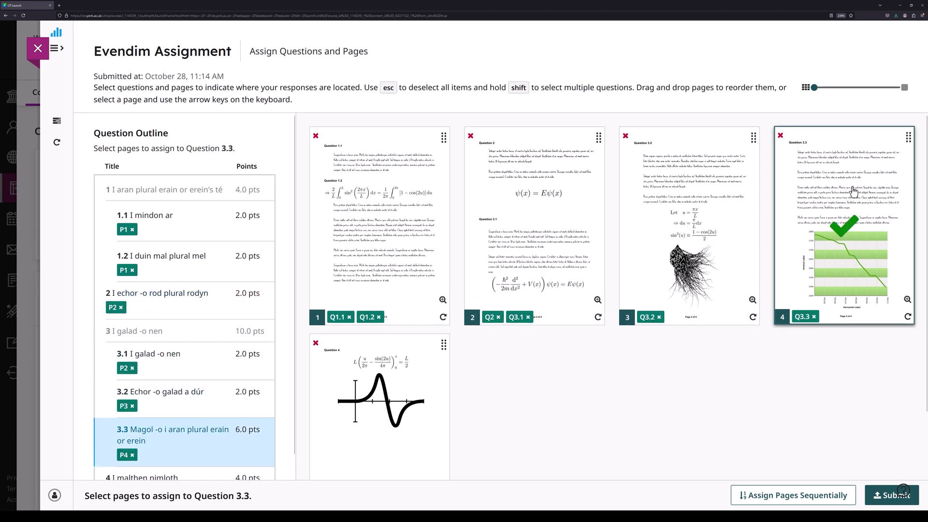
scroll(265, 387, down, 1)
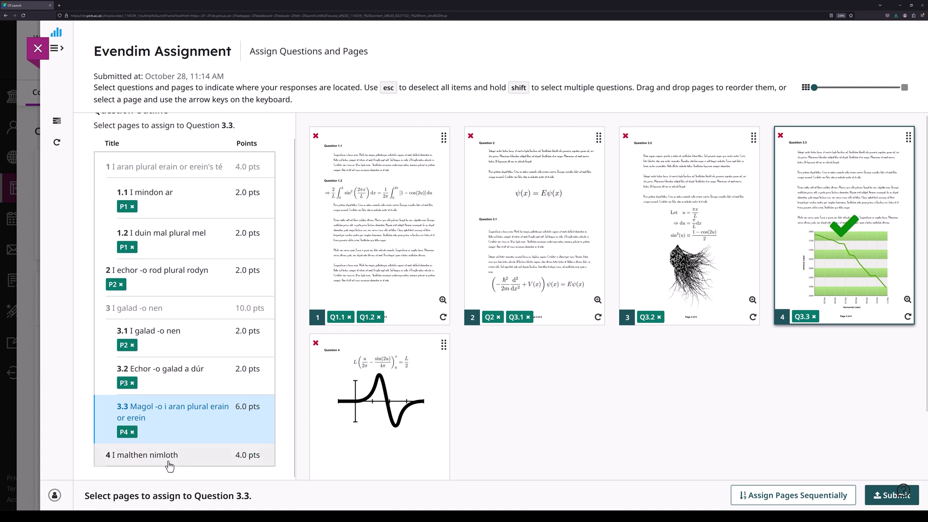
click(172, 458)
click(404, 392)
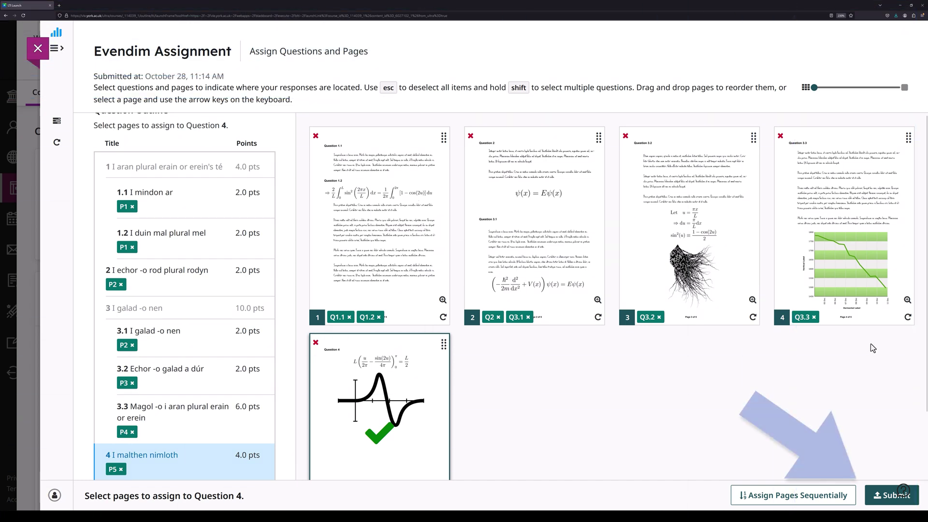
Step: Submit the Evendim Assignment with its assigned pages and dismiss the submission confirmation
click(876, 495)
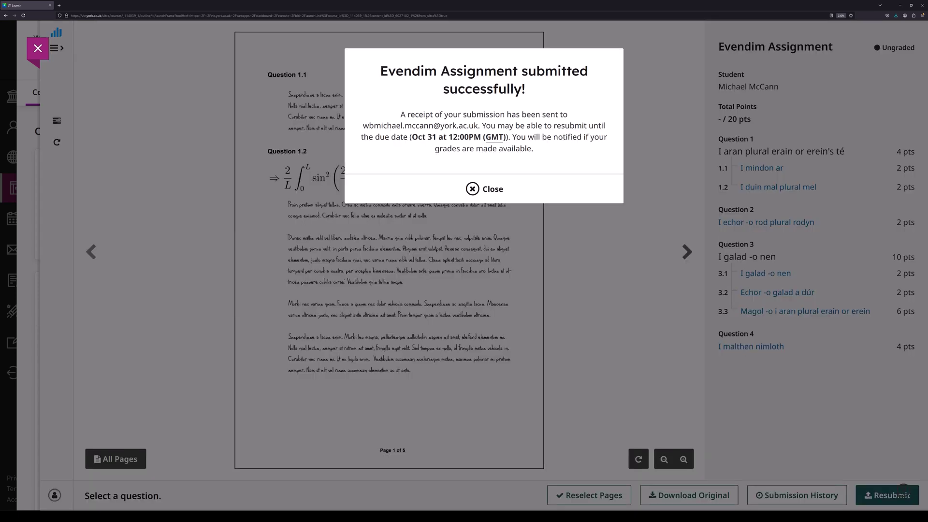
click(475, 189)
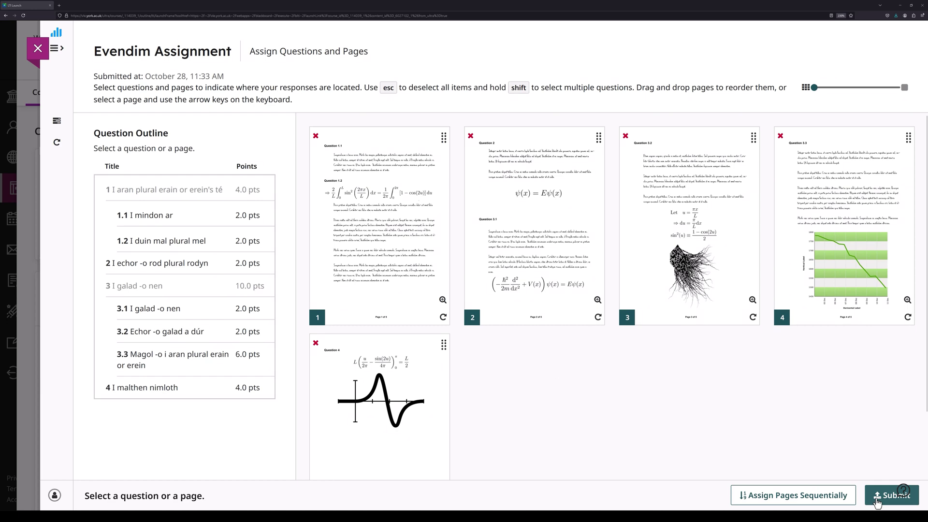
Step: Try to submit the Evendim Assignment without assigning any pages to its questions
click(877, 502)
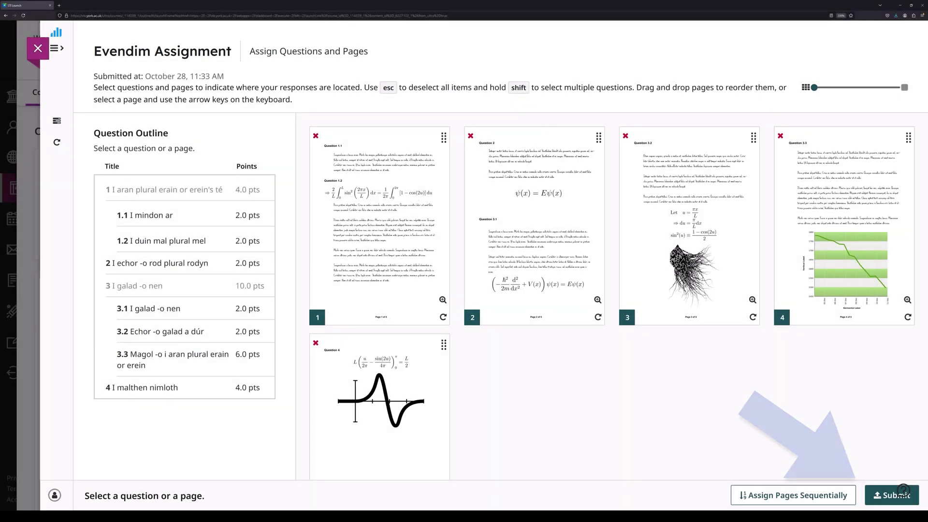
click(887, 501)
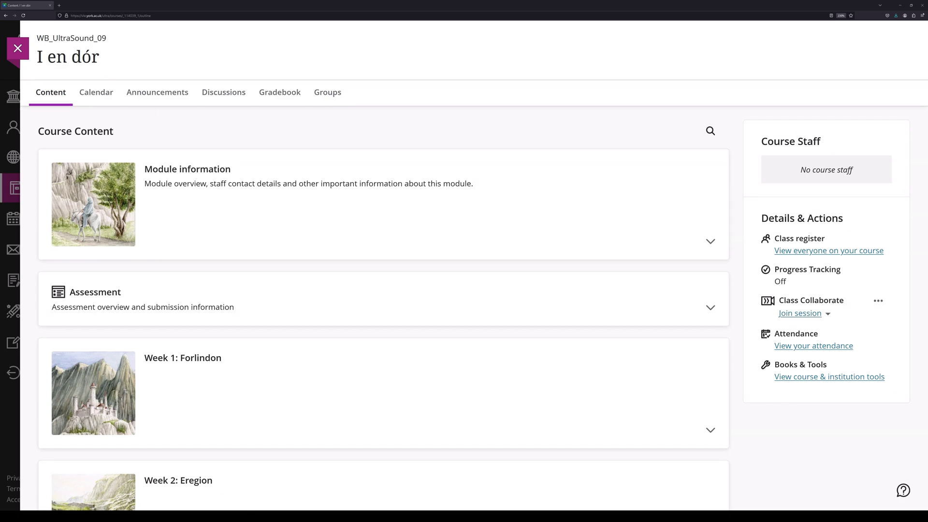
Step: Relaunch the Evendim Assignment from the course's Assessment section to open the existing submission
click(503, 296)
scroll(216, 312, down, 5)
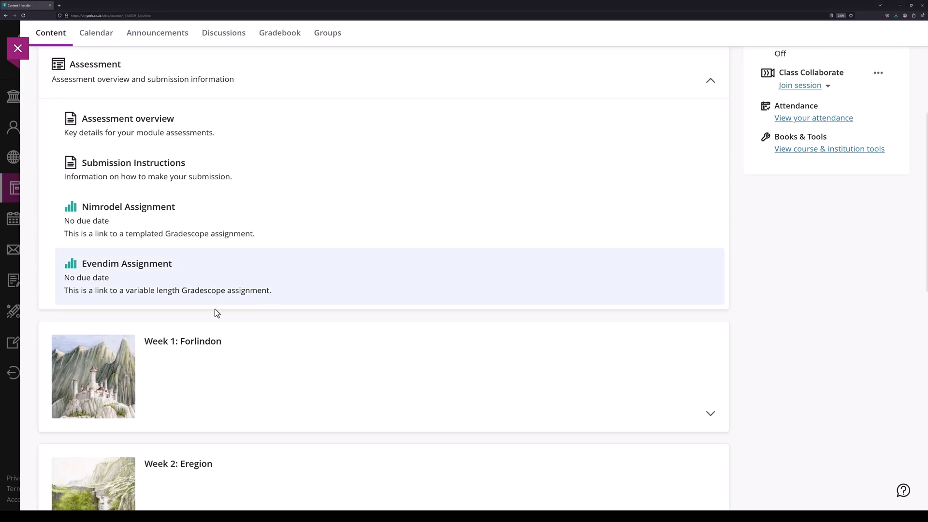
click(127, 289)
click(790, 493)
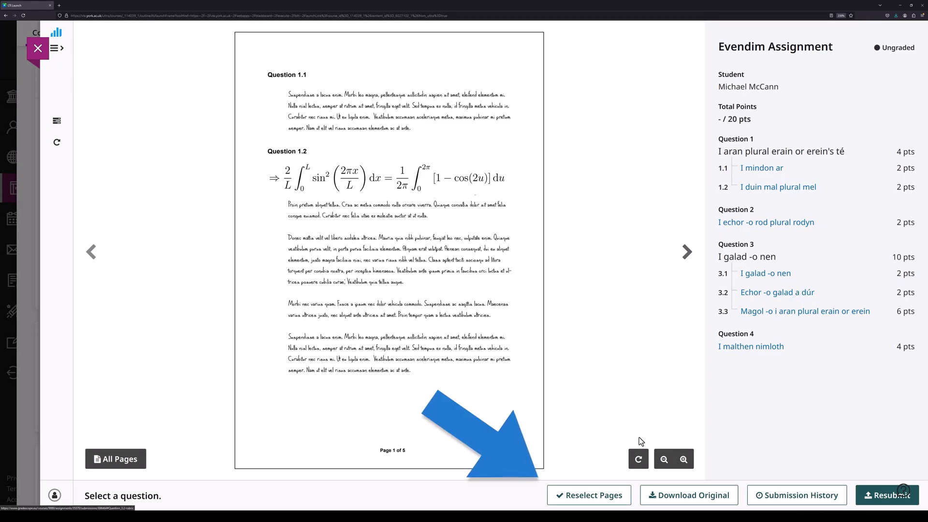
Step: Reselect the pages for the Evendim submission, submit it with all questions assigned and close the confirmation
click(606, 498)
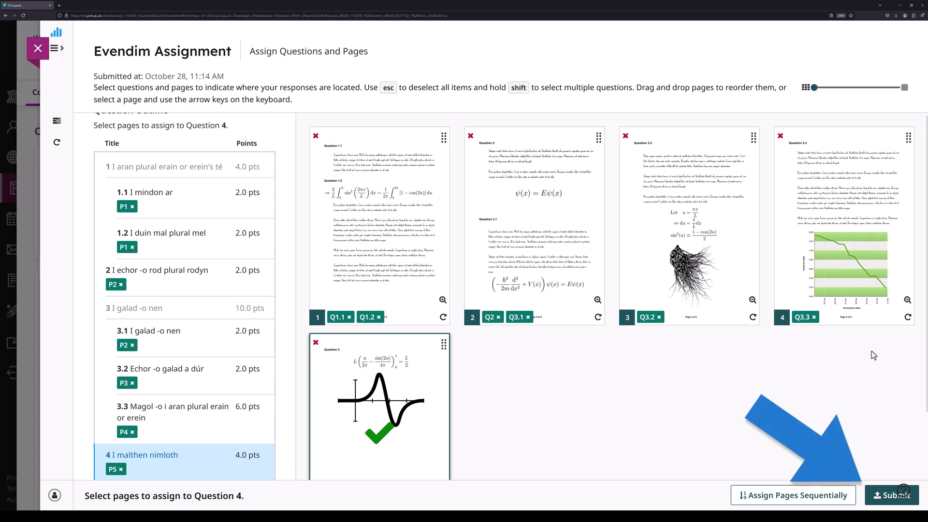
click(876, 498)
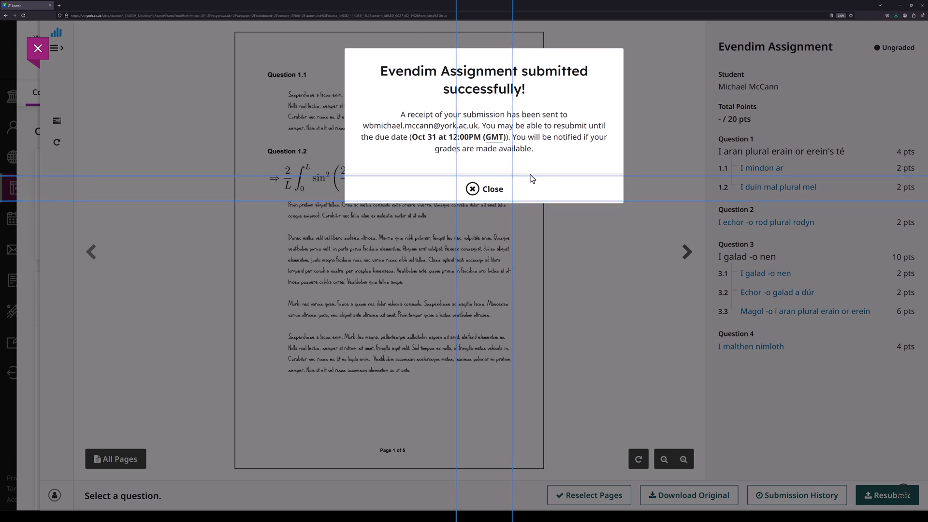
click(472, 188)
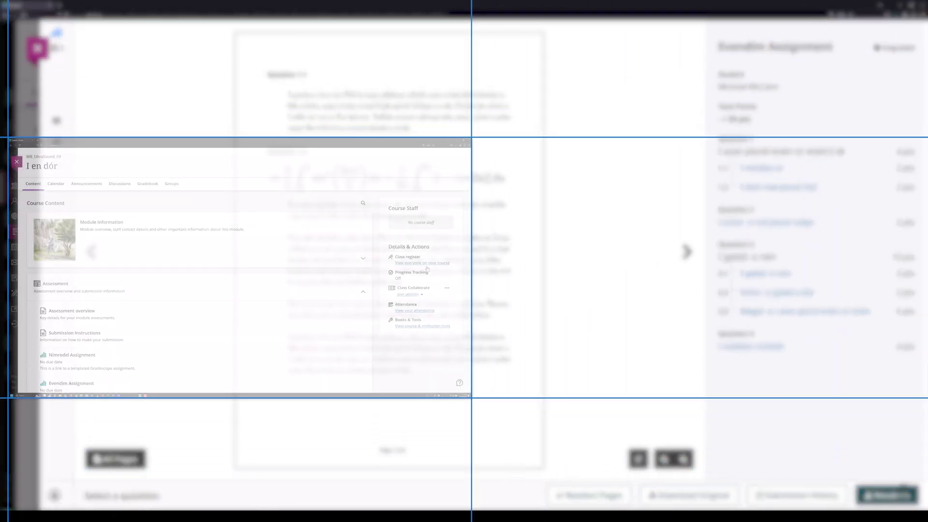
Step: Reopen the Evendim submission from the course and review its pages, moving forward to page 4 and back to page 3
scroll(427, 269, down, 5)
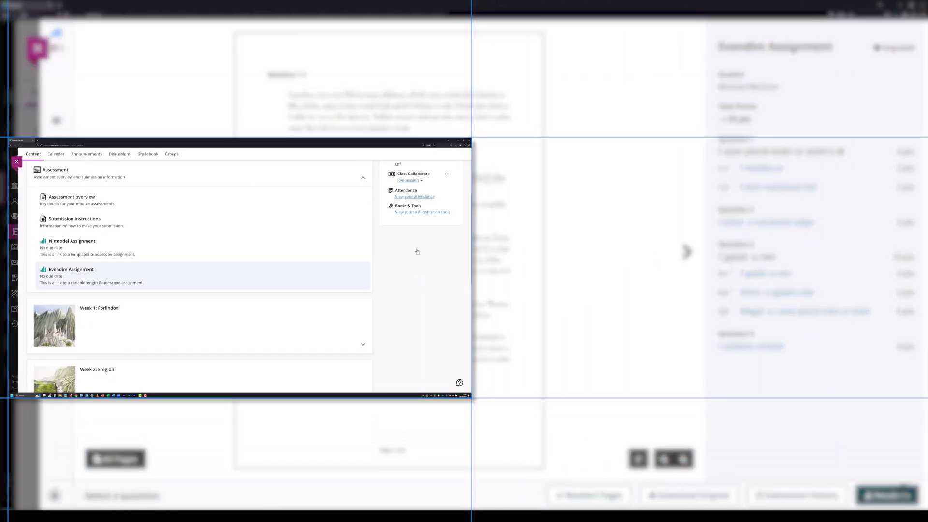
click(403, 384)
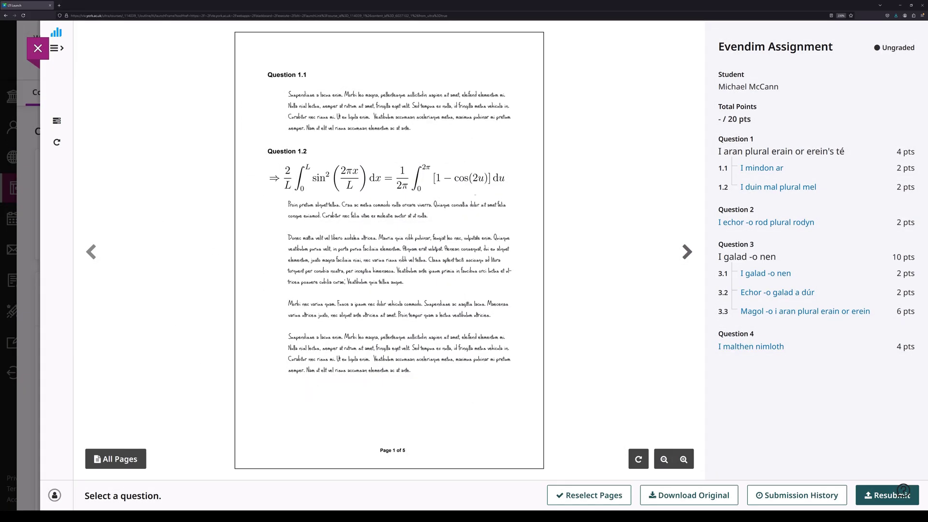
click(686, 256)
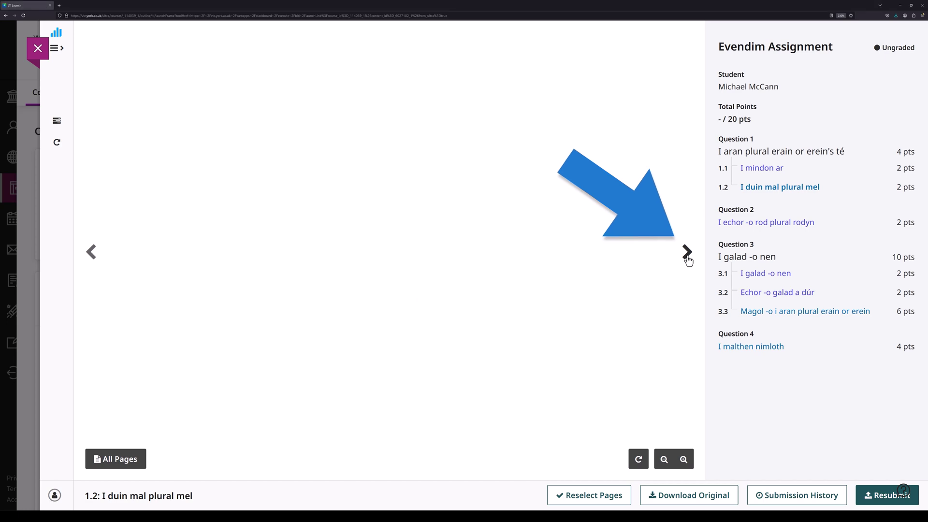
click(686, 256)
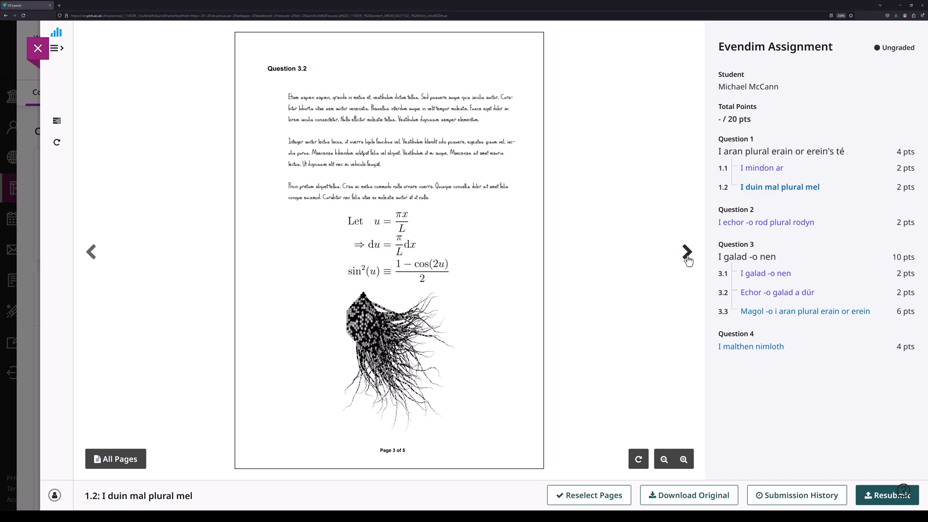
click(687, 256)
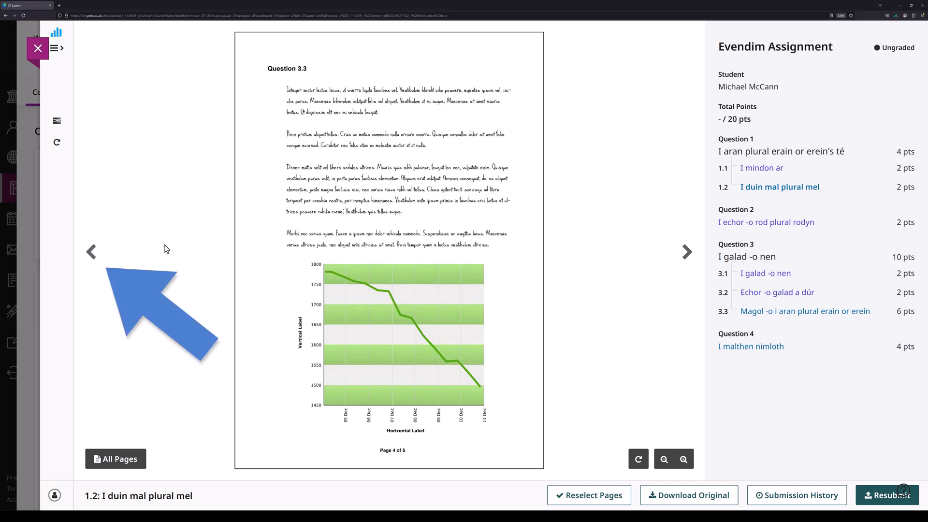
click(91, 254)
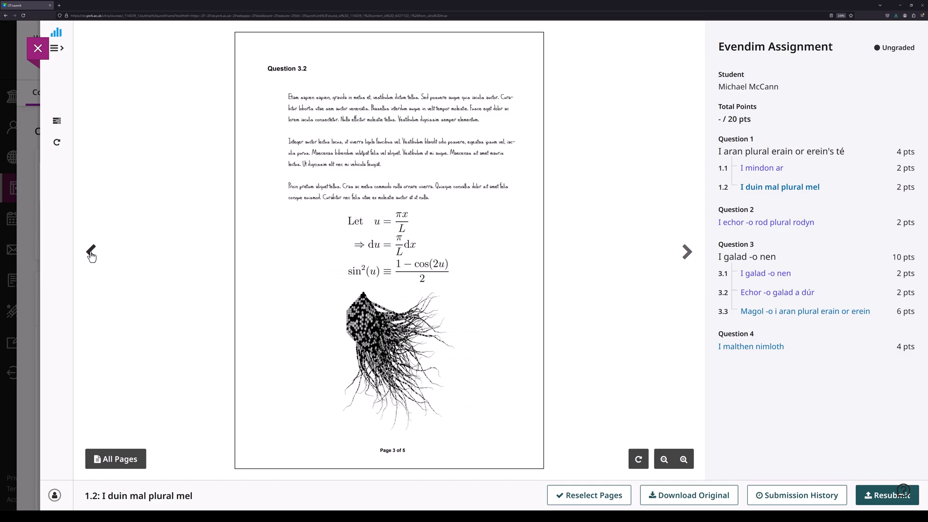
Step: Review the submitted pages by question, viewing the pages assigned to Questions 1.1, 3.2, 3.3 and 4, and back to 1.1
click(762, 168)
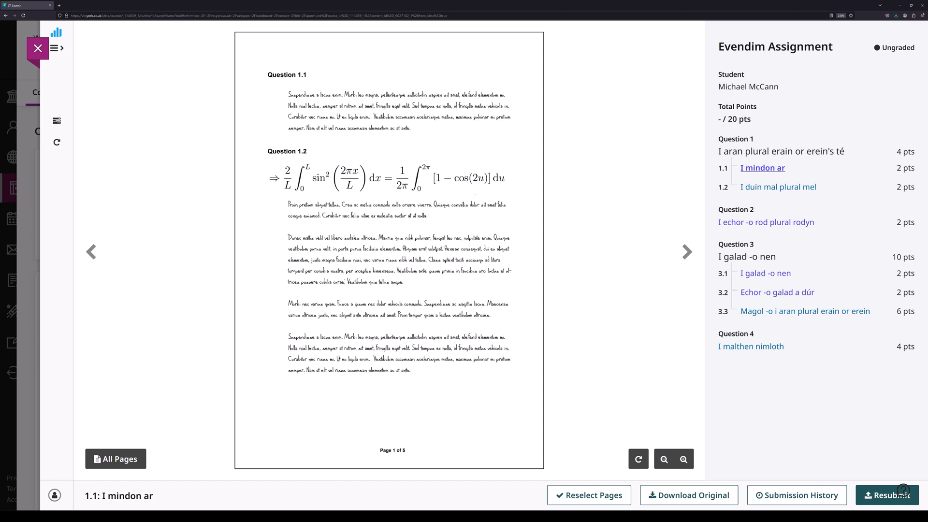
click(766, 294)
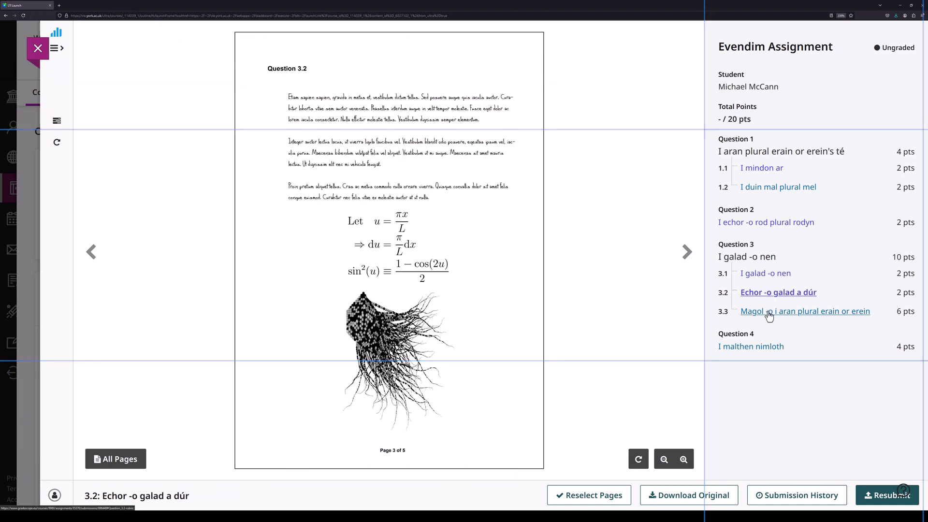
click(768, 312)
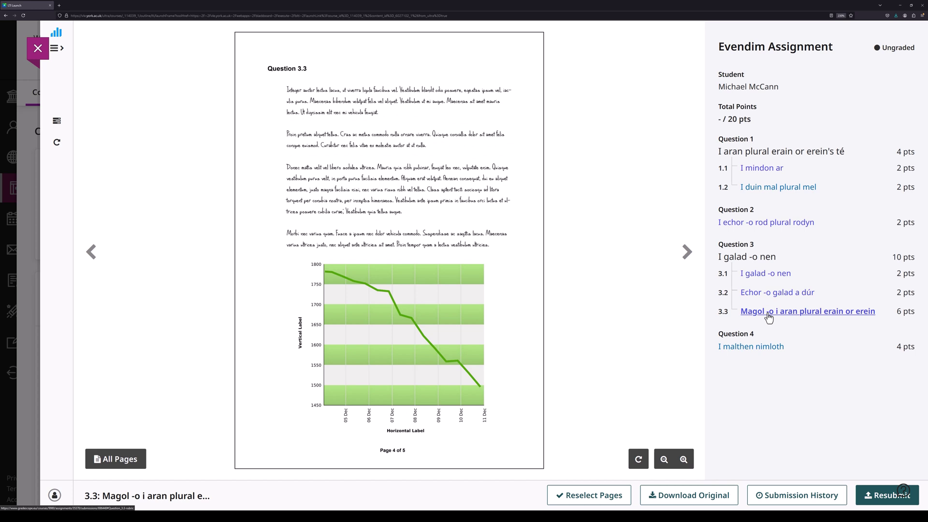
click(756, 347)
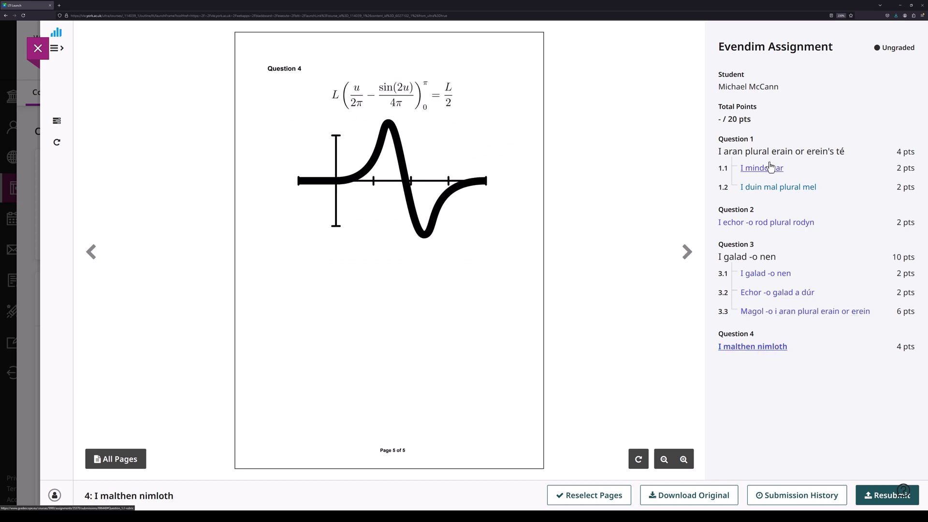
click(776, 176)
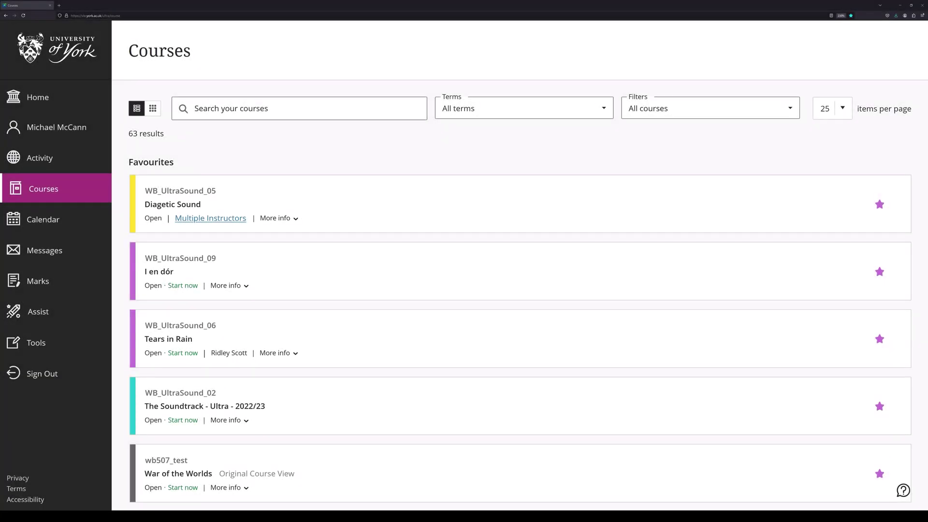
Step: Open the I en dór course and launch the Evendim Assignment from its Assessment section
click(266, 285)
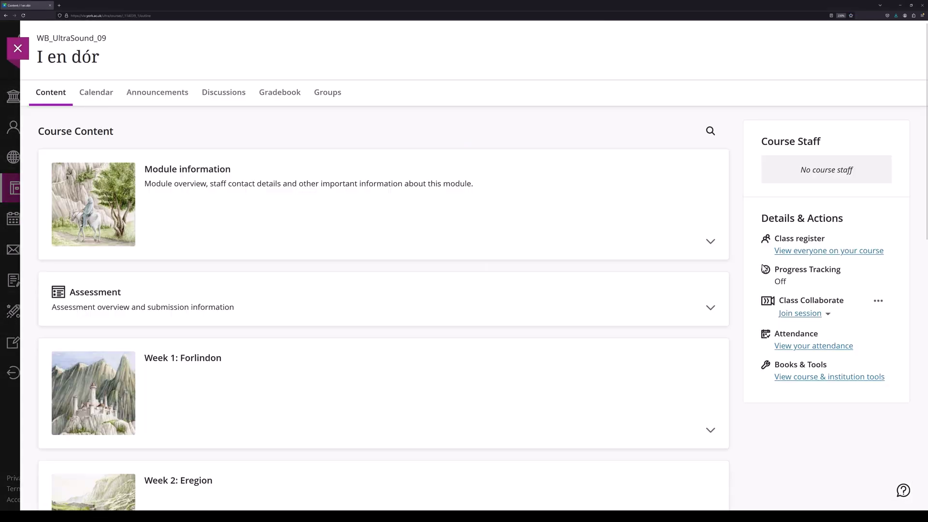
click(661, 307)
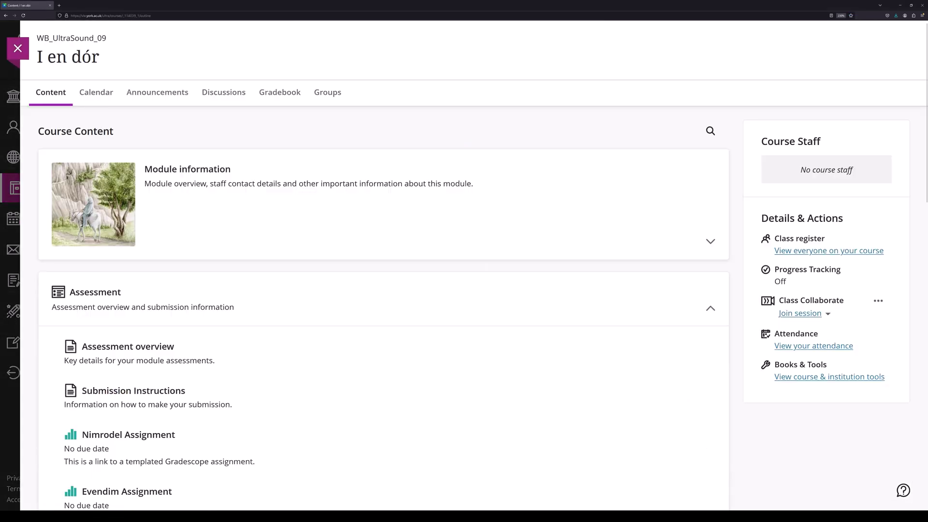
drag(927, 138, 926, 208)
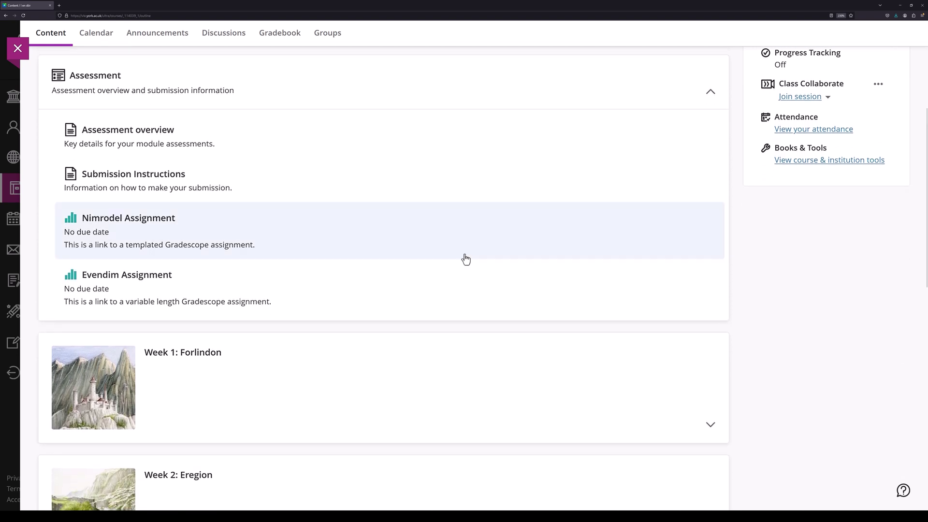
click(265, 289)
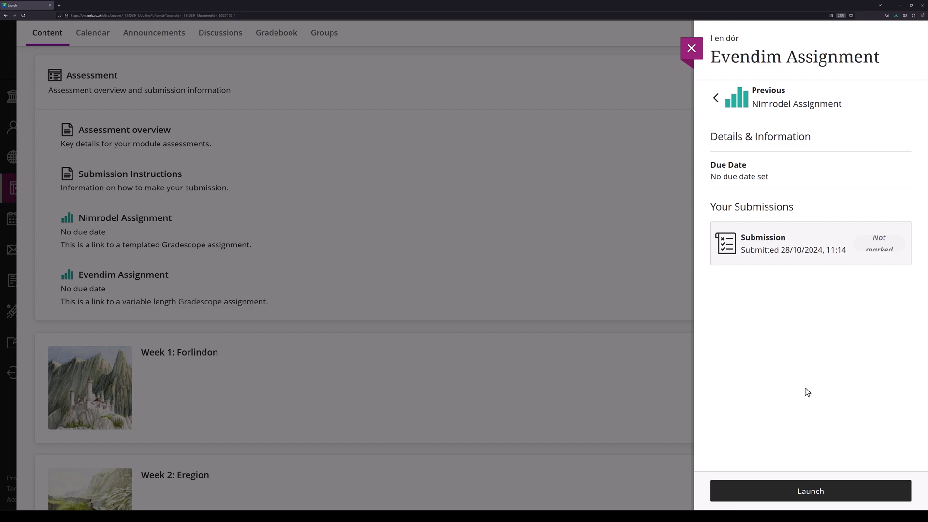
click(793, 490)
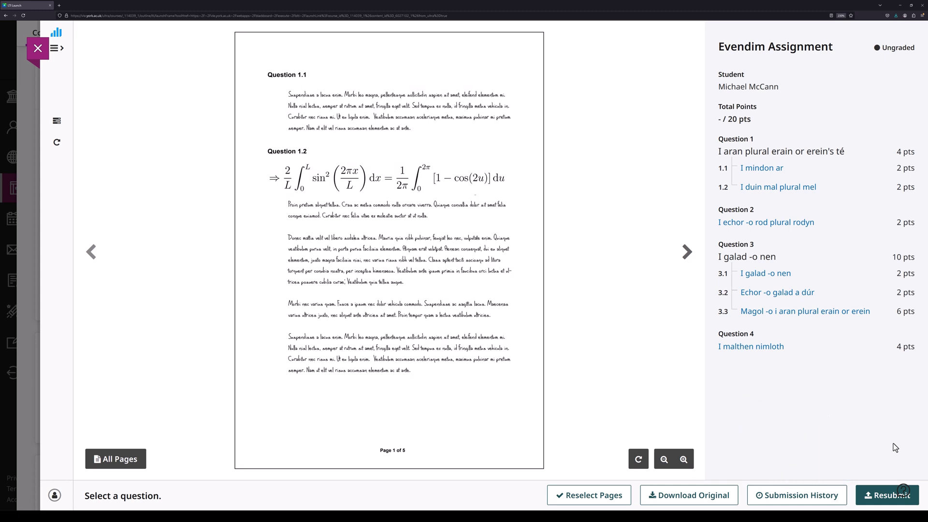
Step: Resubmit the Evendim Assignment as a PDF by uploading My_EvendimAssesment.pdf
click(870, 503)
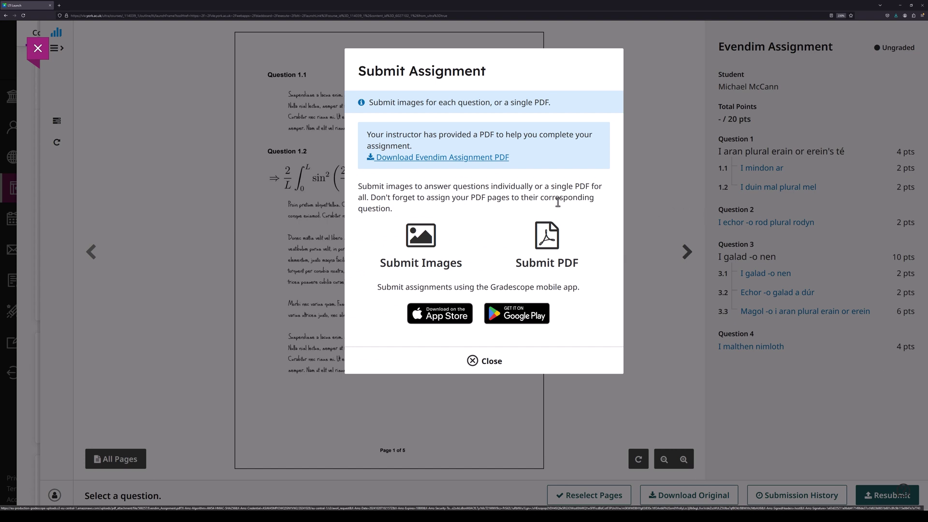
click(546, 242)
click(470, 218)
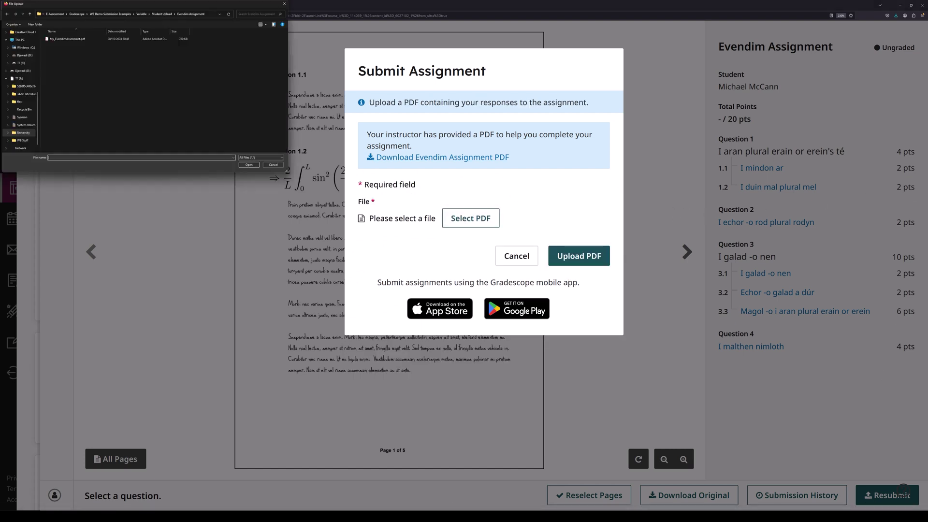
click(68, 38)
click(247, 164)
click(607, 246)
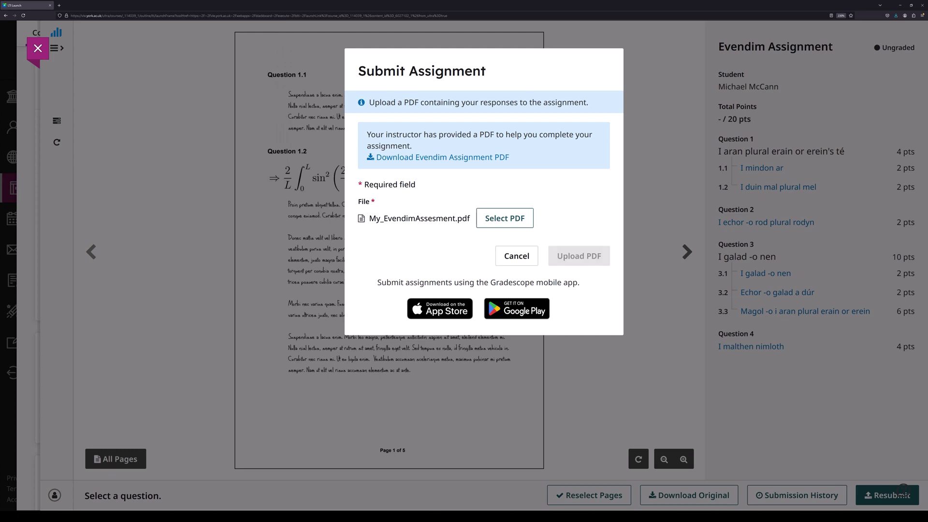
Step: Assign page 1 to Questions 1.1 and 1.2, page 2 to Questions 2 and 3.1, page 3 to Question 3.2 and page 4 to Question 3.3
click(183, 244)
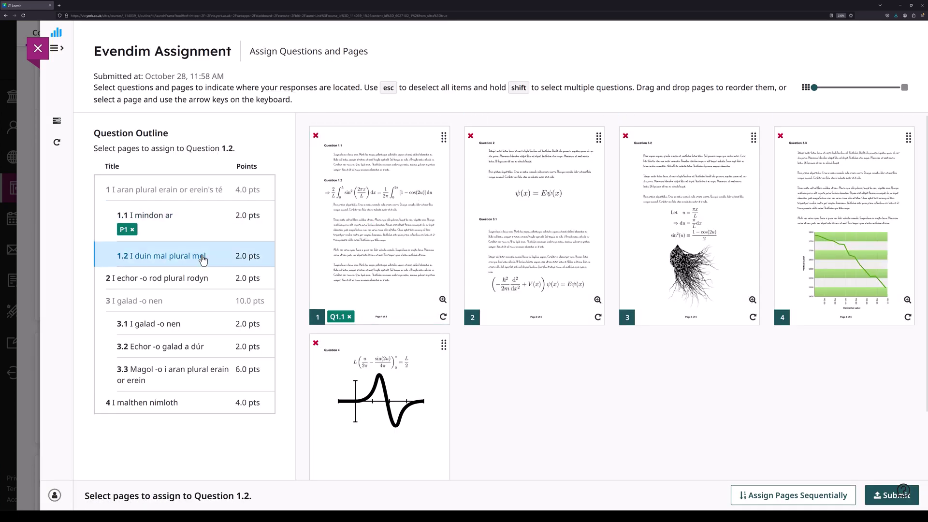
click(192, 300)
click(522, 242)
click(147, 361)
click(522, 252)
click(193, 391)
click(677, 251)
click(193, 431)
click(821, 251)
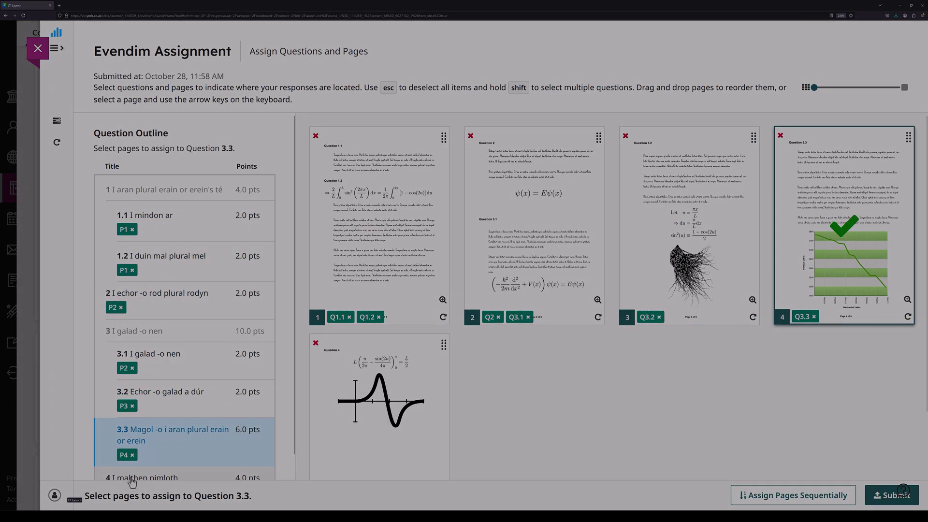